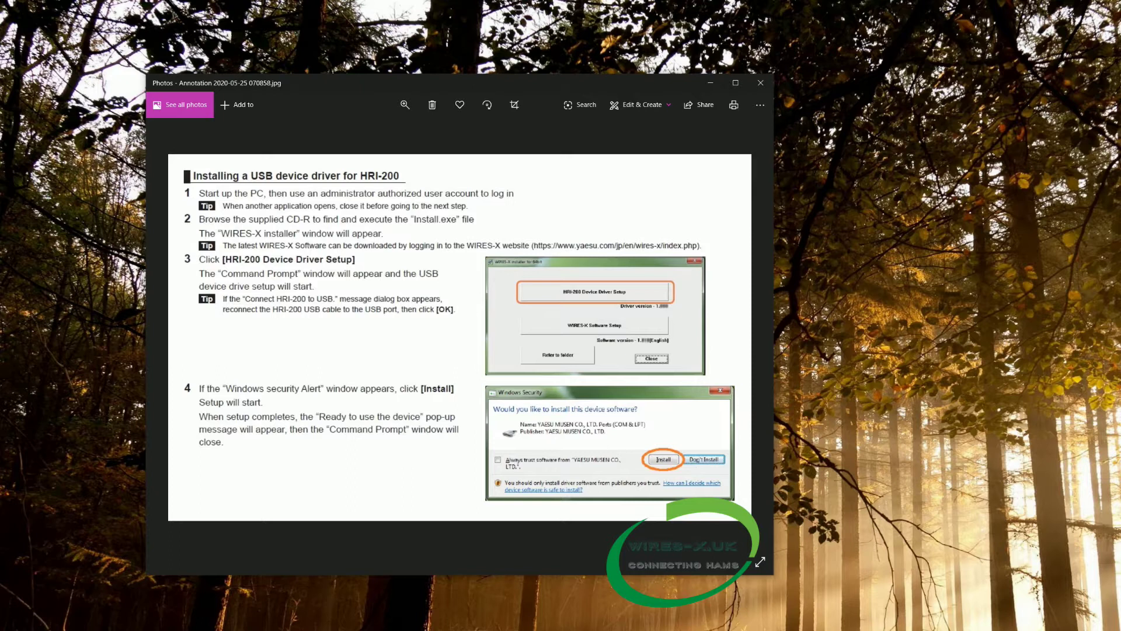
Try to run the WIRES-X installer with permission to make changes, dismiss its message, and close the driver instructions image.
click(710, 83)
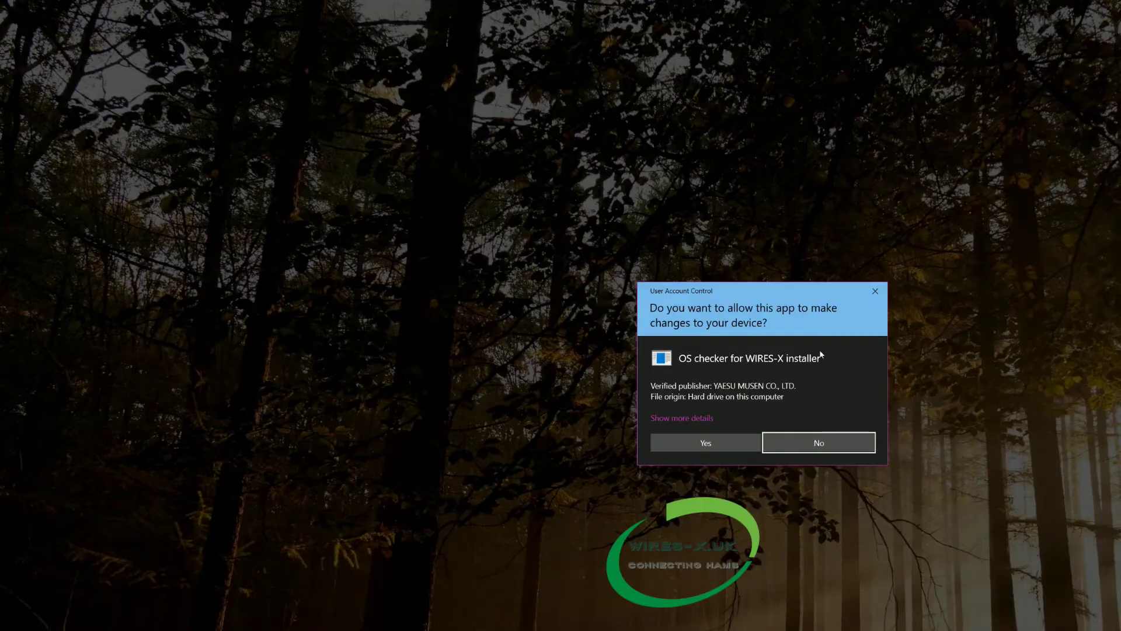
click(704, 442)
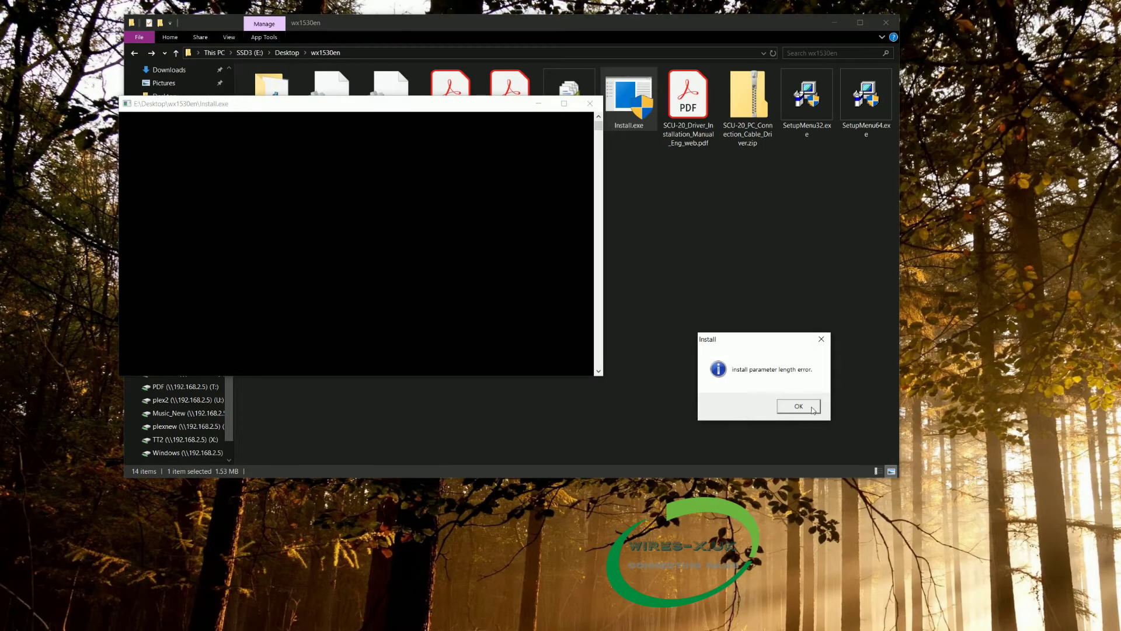
click(811, 408)
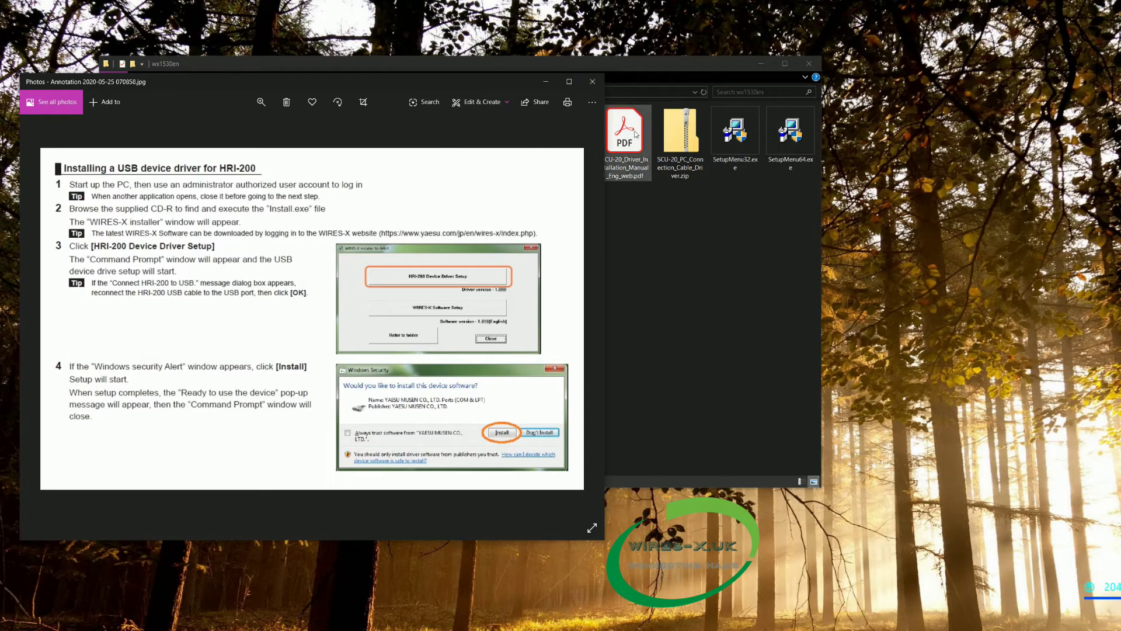
click(594, 83)
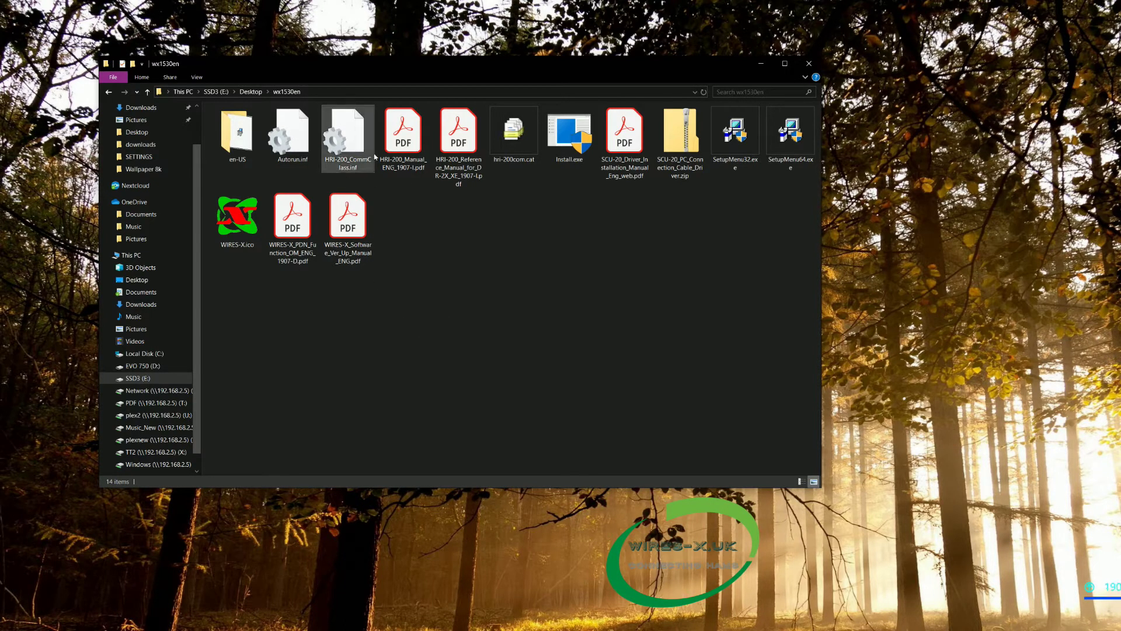
Launch the installation of HRI-200_CommClass.inf from the wx1530en folder and allow INF Default Install to make changes.
mouse_move(374, 166)
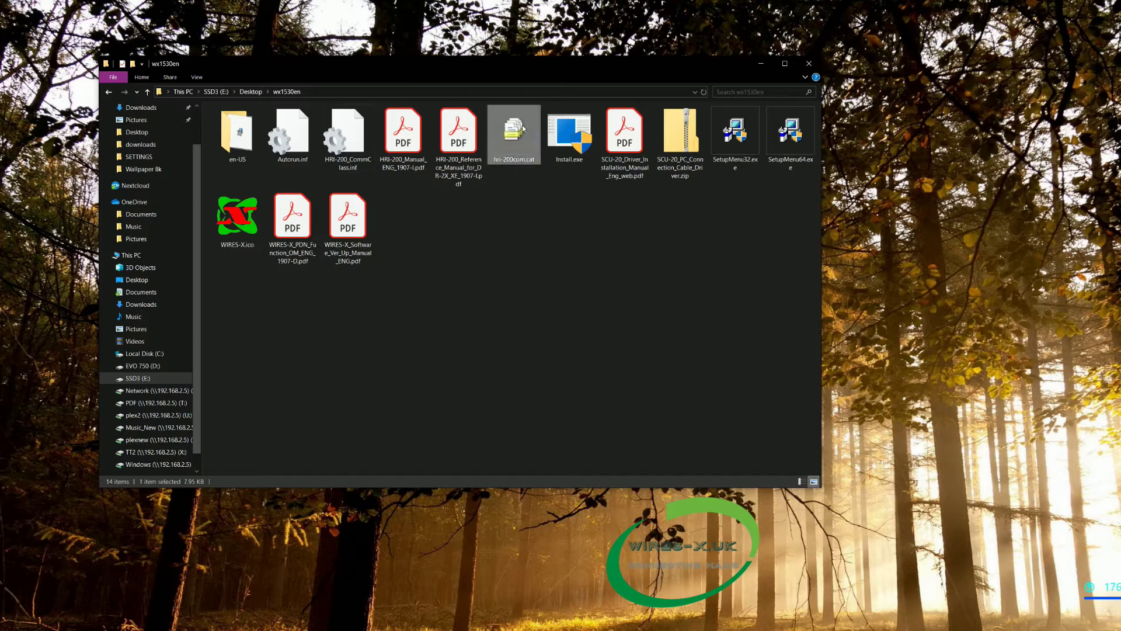
click(515, 146)
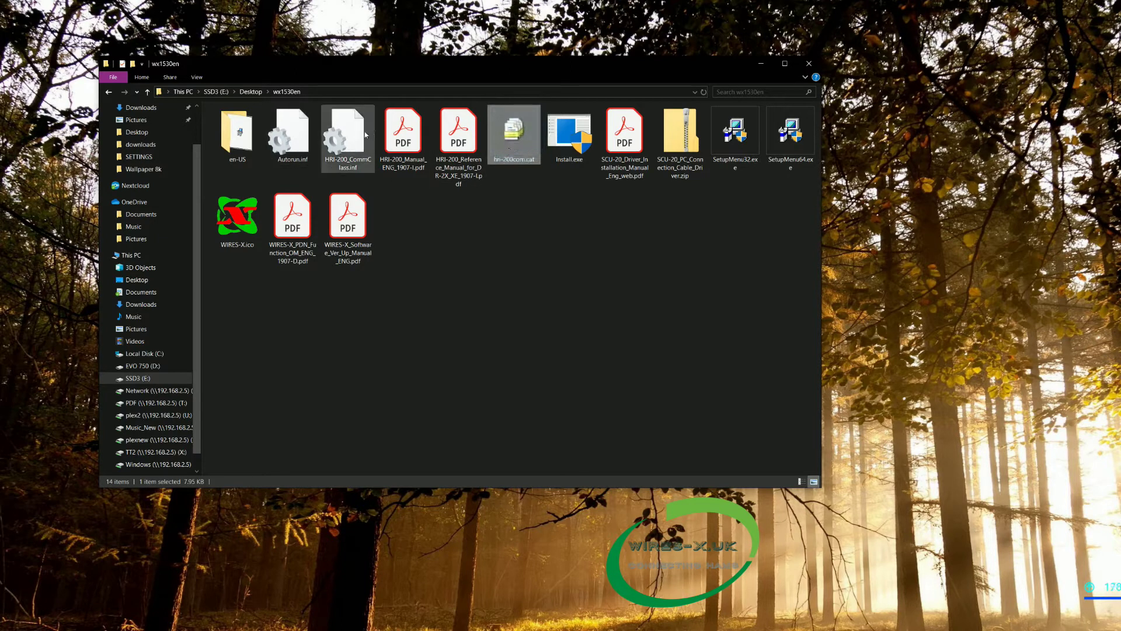
click(348, 166)
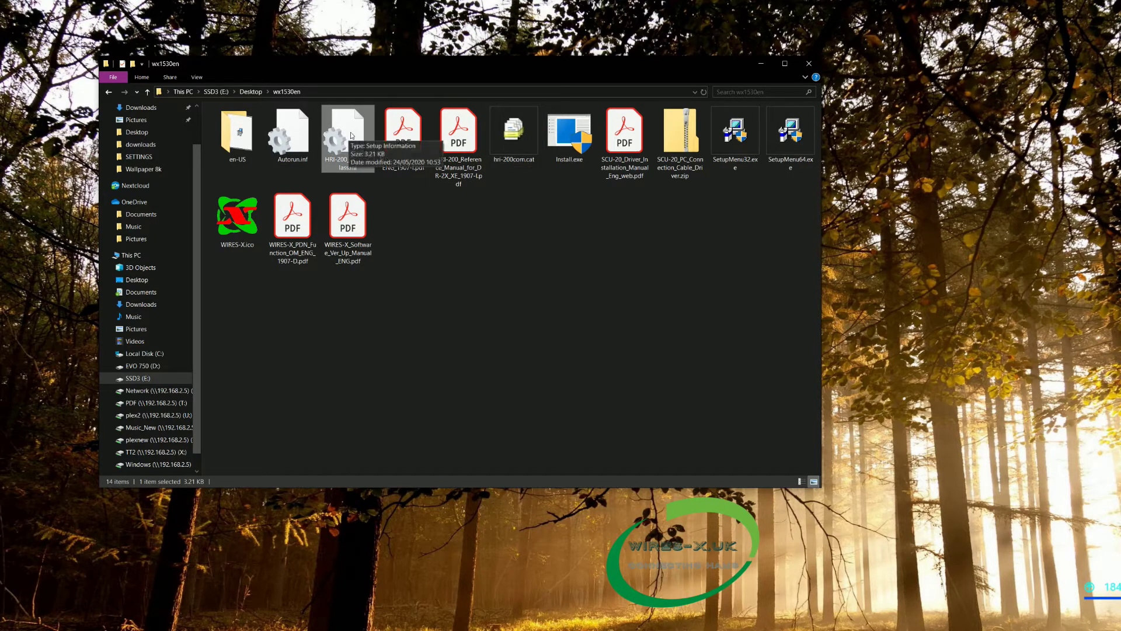
right_click(351, 134)
click(382, 152)
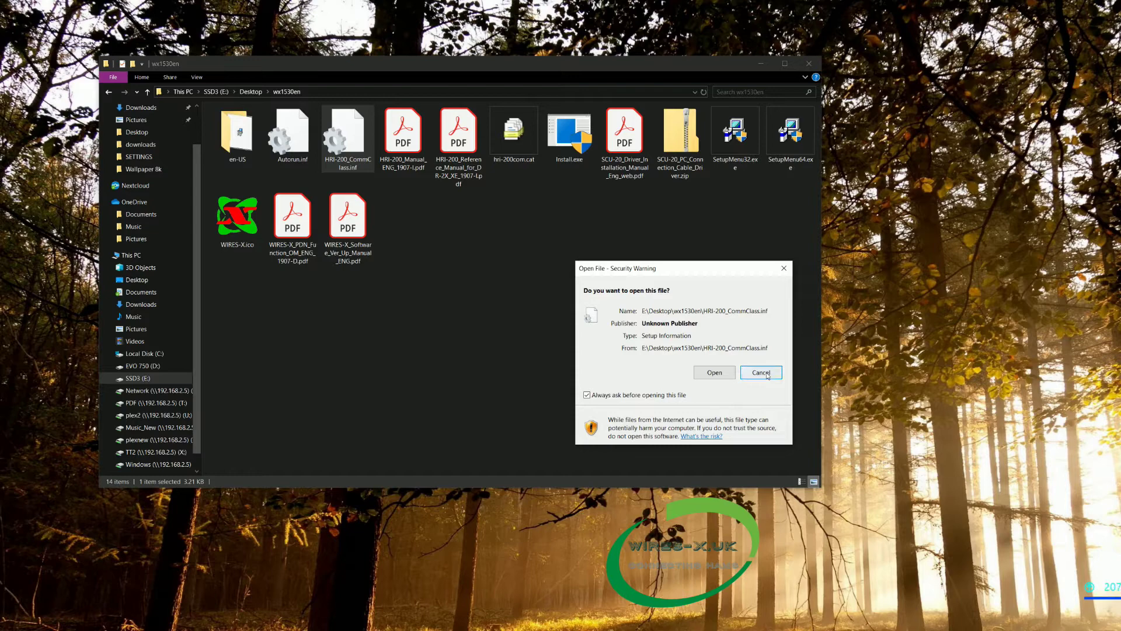
click(715, 373)
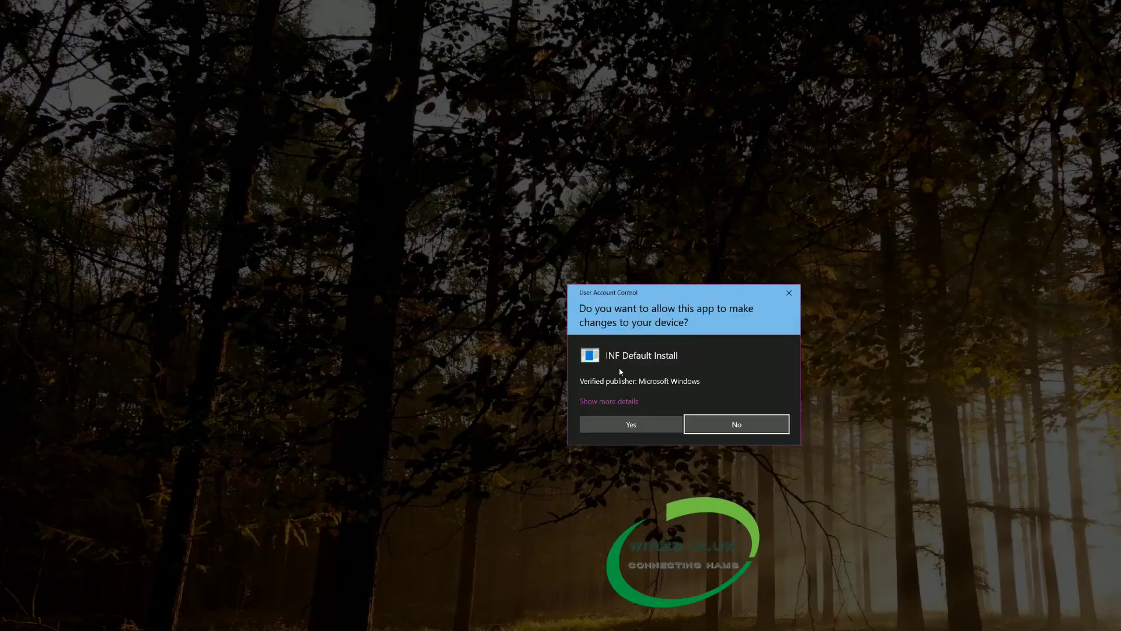
click(646, 425)
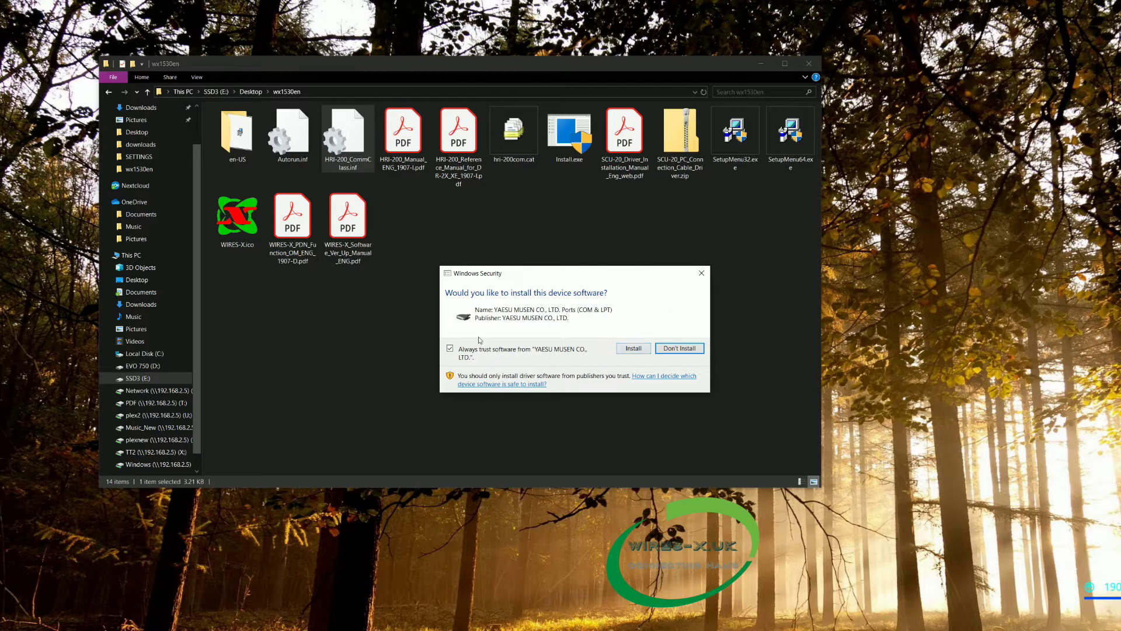
Minimize the folder window, decline the YAESU MUSEN device software installation, and dismiss the install message.
click(761, 63)
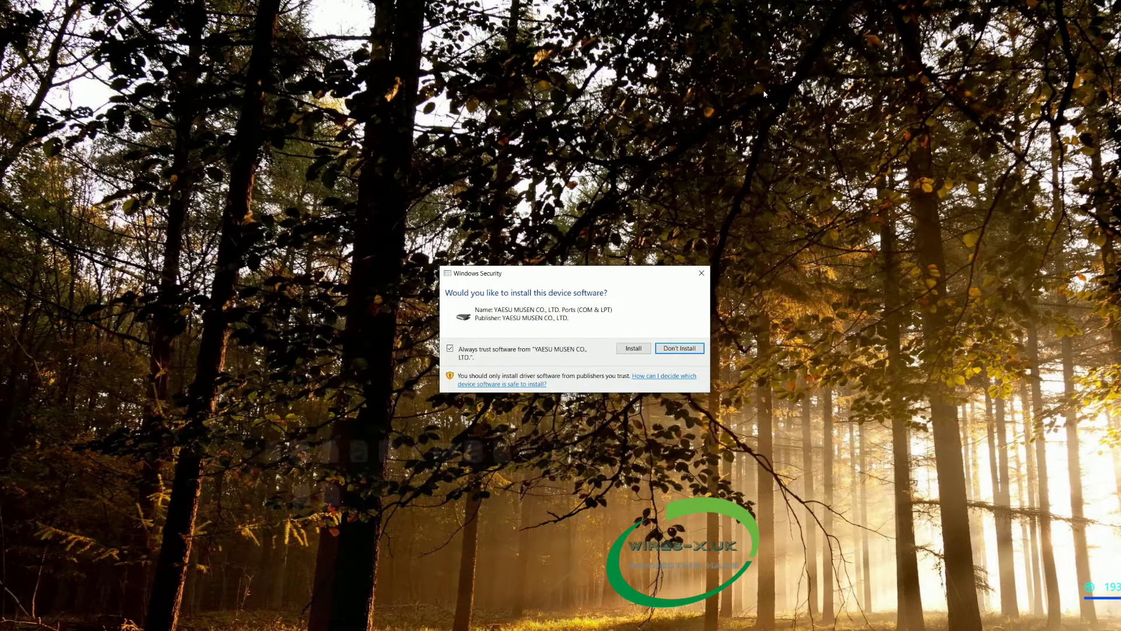
click(676, 349)
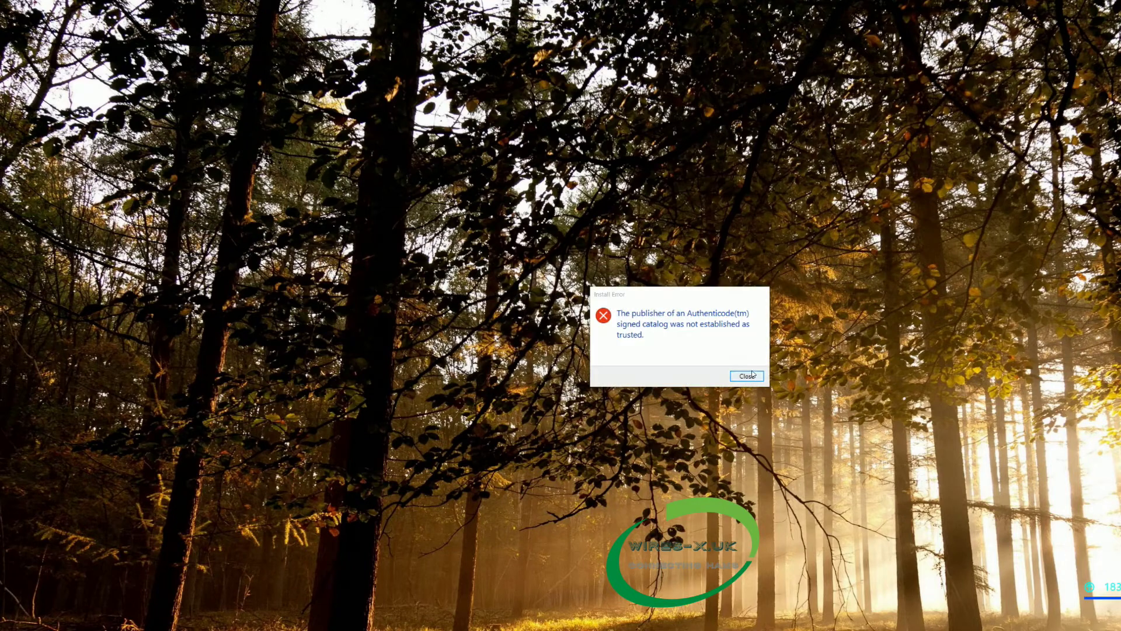
click(751, 374)
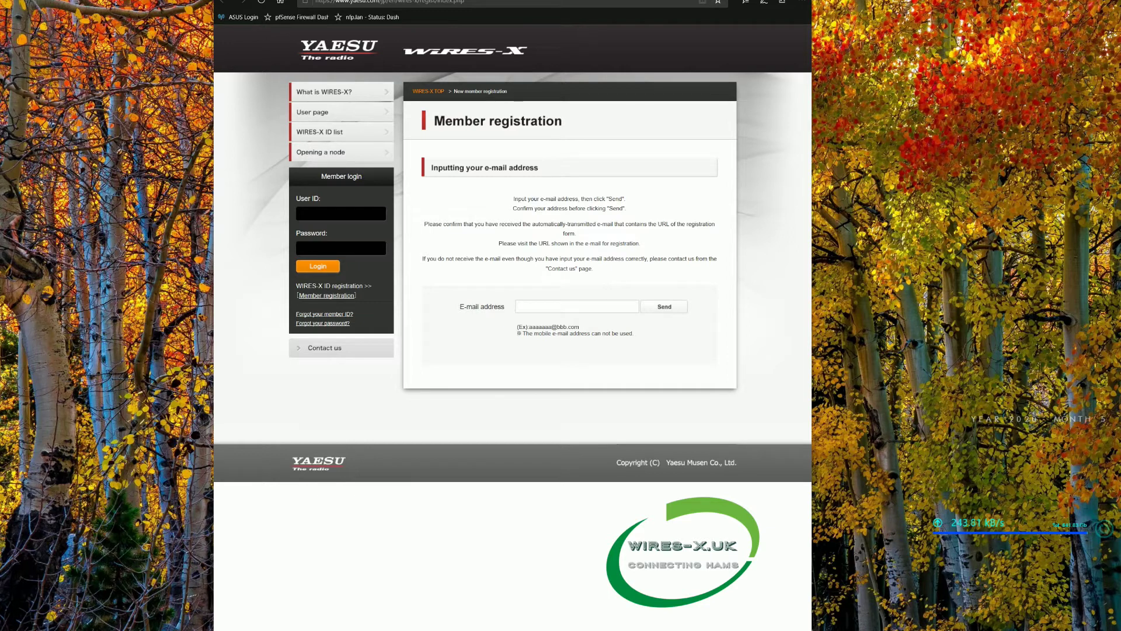
Open Yaesu's member registration page from the WIRES-X.UK site's registration link and submit the applicant's e-mail address.
click(263, 0)
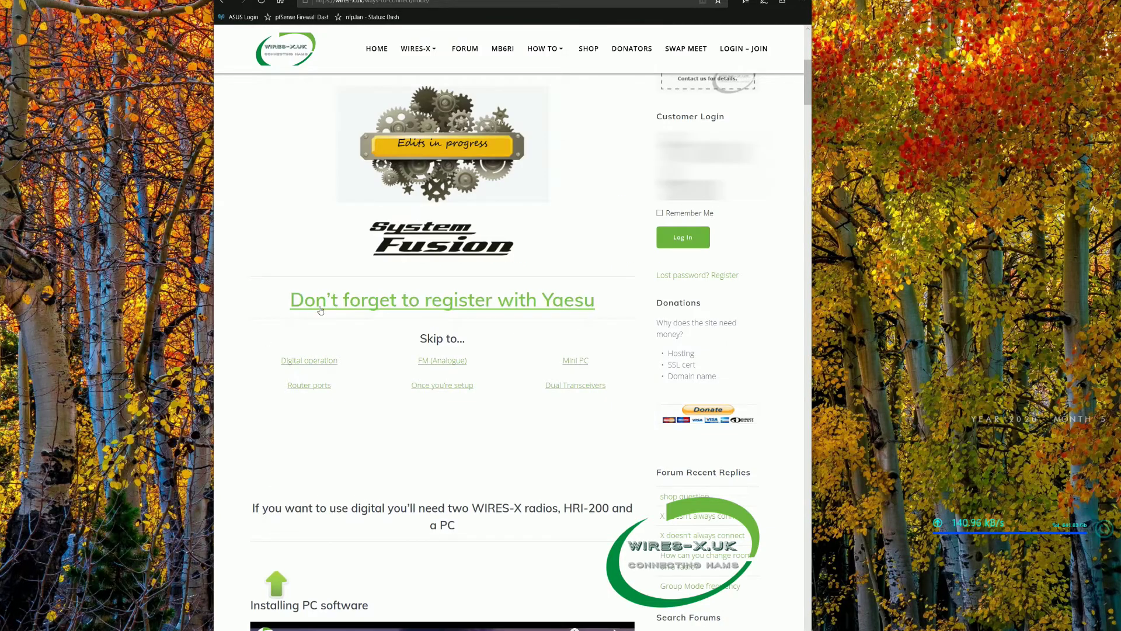
click(554, 304)
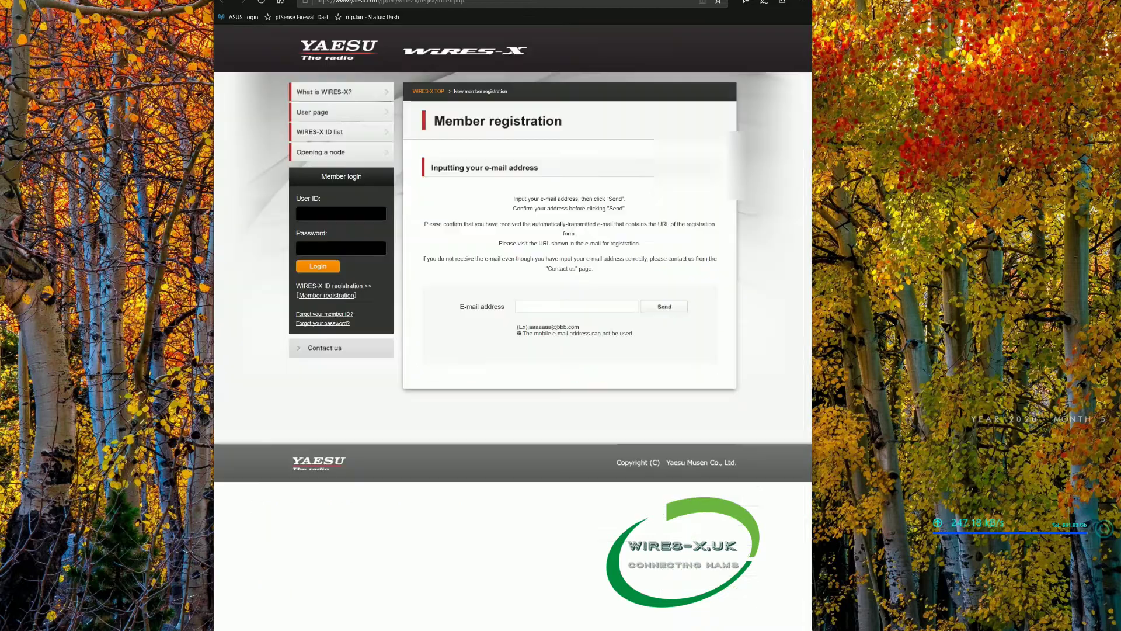
click(591, 306)
click(575, 327)
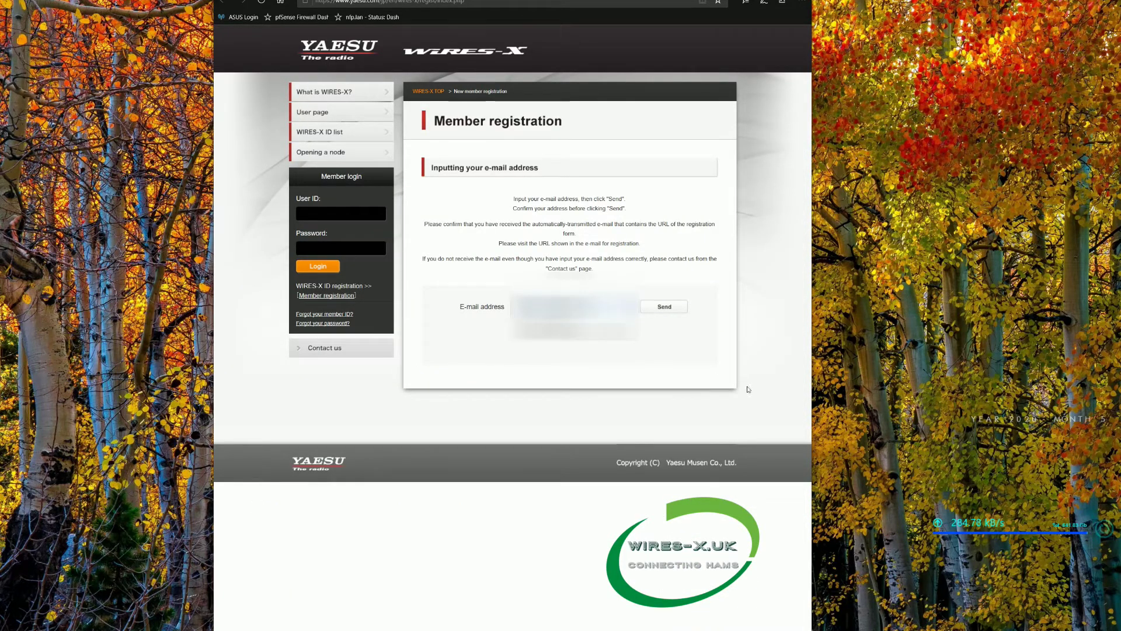
click(667, 308)
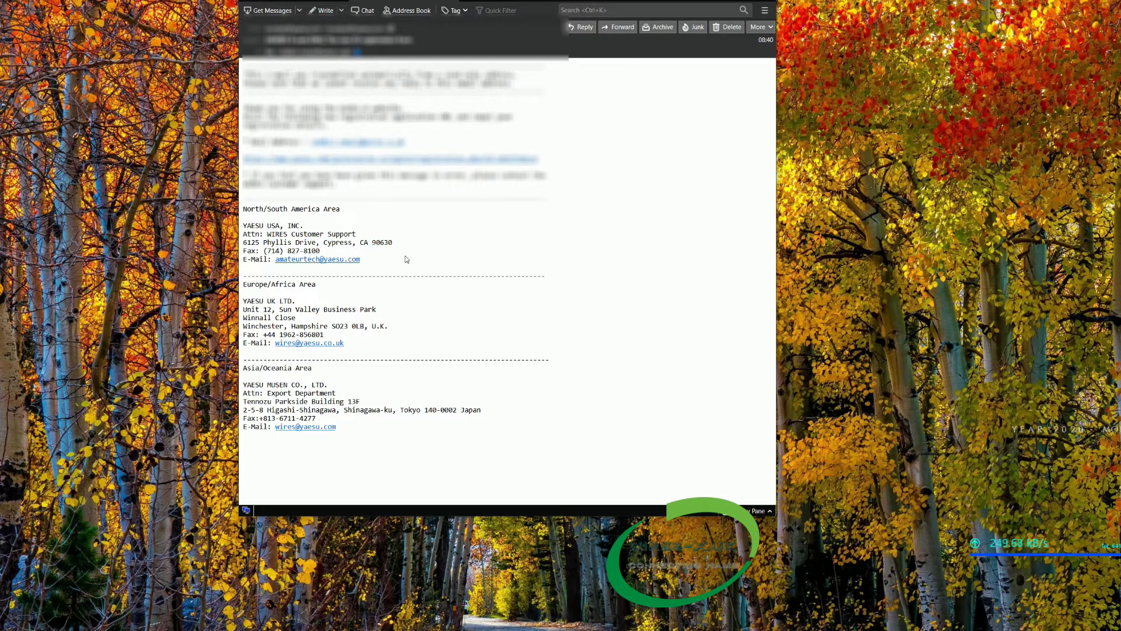
Open the registration link in the received e-mail, agree to the WIRES-X server license agreement, and proceed.
click(424, 160)
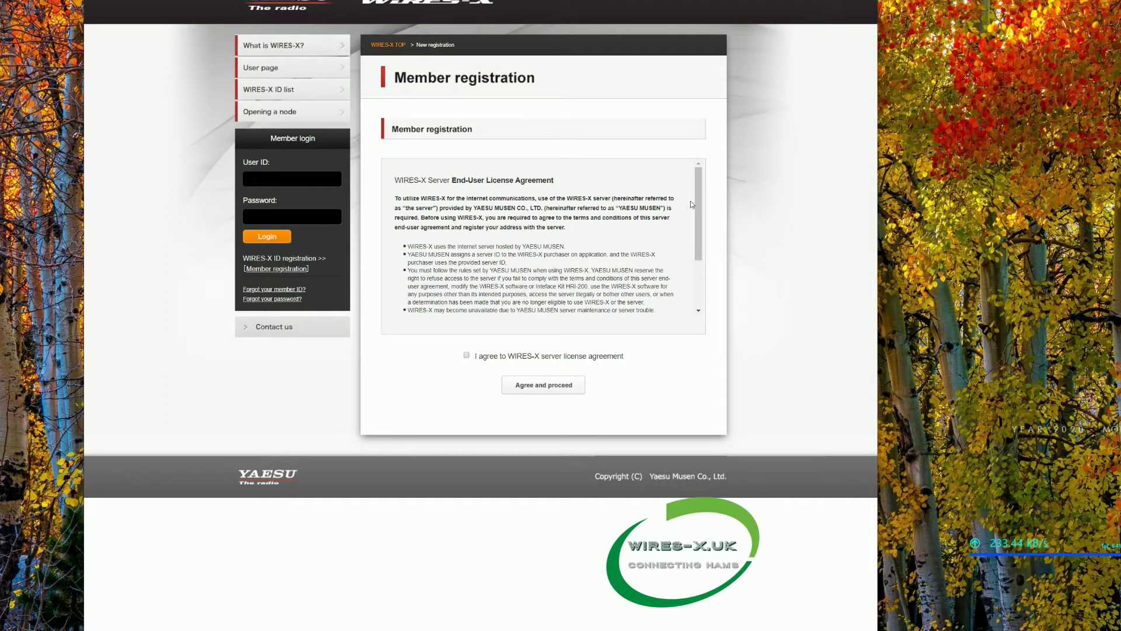
drag(696, 209, 697, 256)
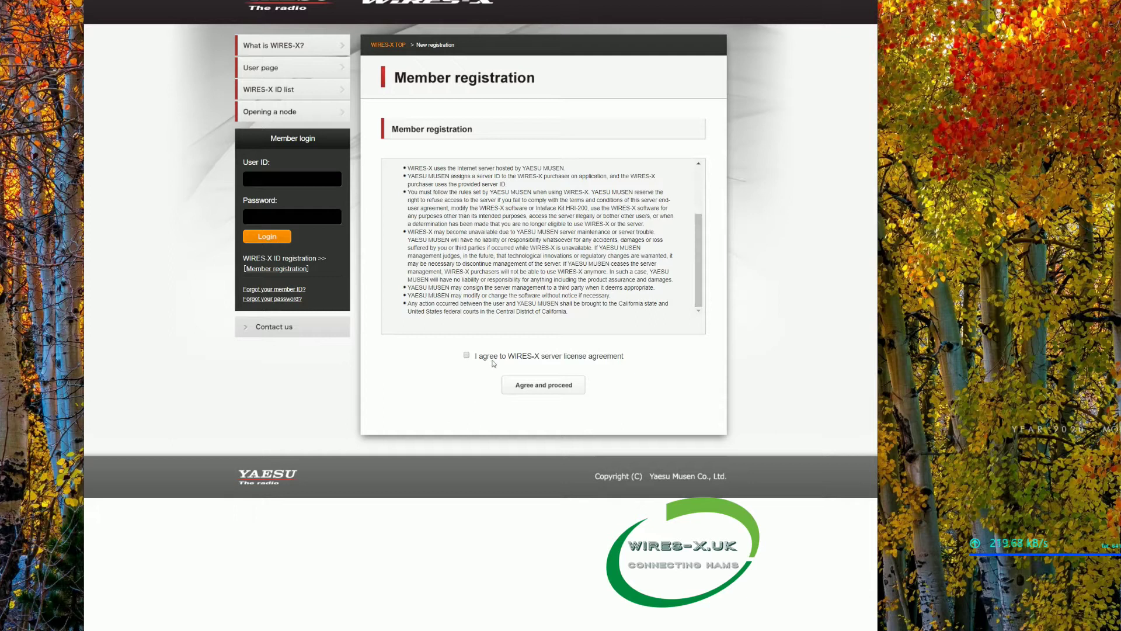
click(467, 355)
click(558, 386)
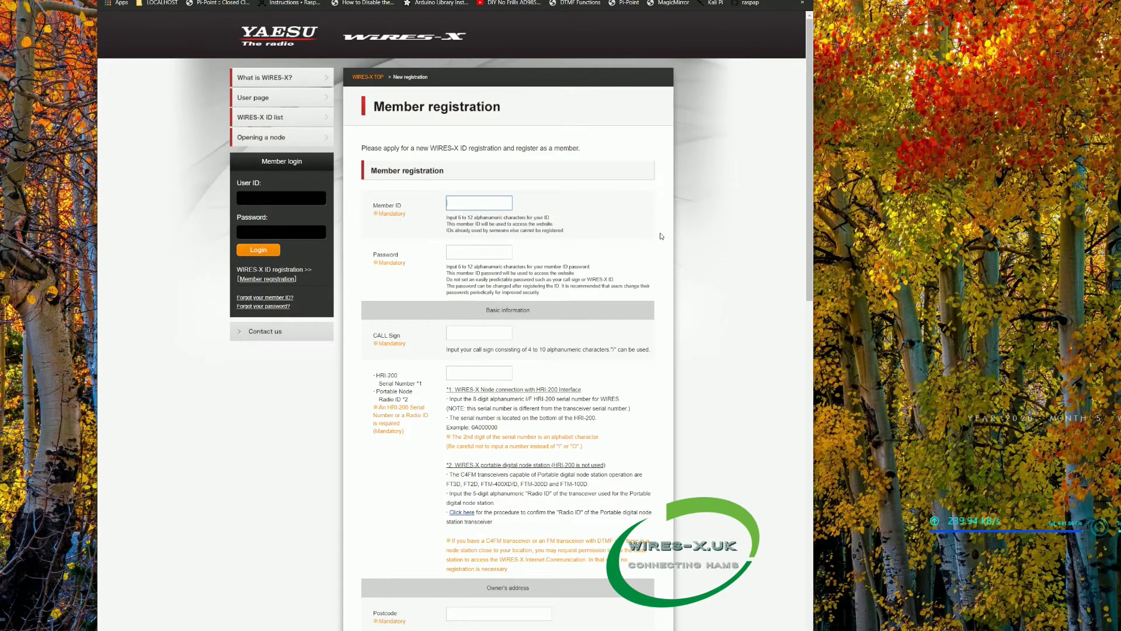
Look over the member registration form and examine the member ID, password, call sign and HRI-200 serial number requirements.
scroll(508, 316, down, 10)
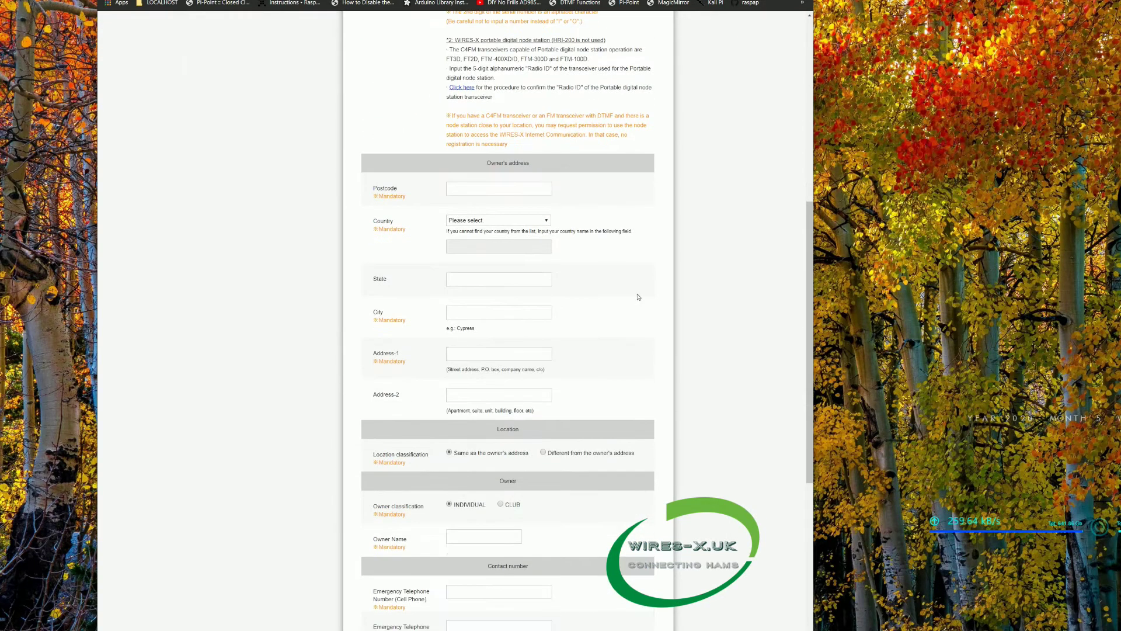
scroll(638, 304, down, 3)
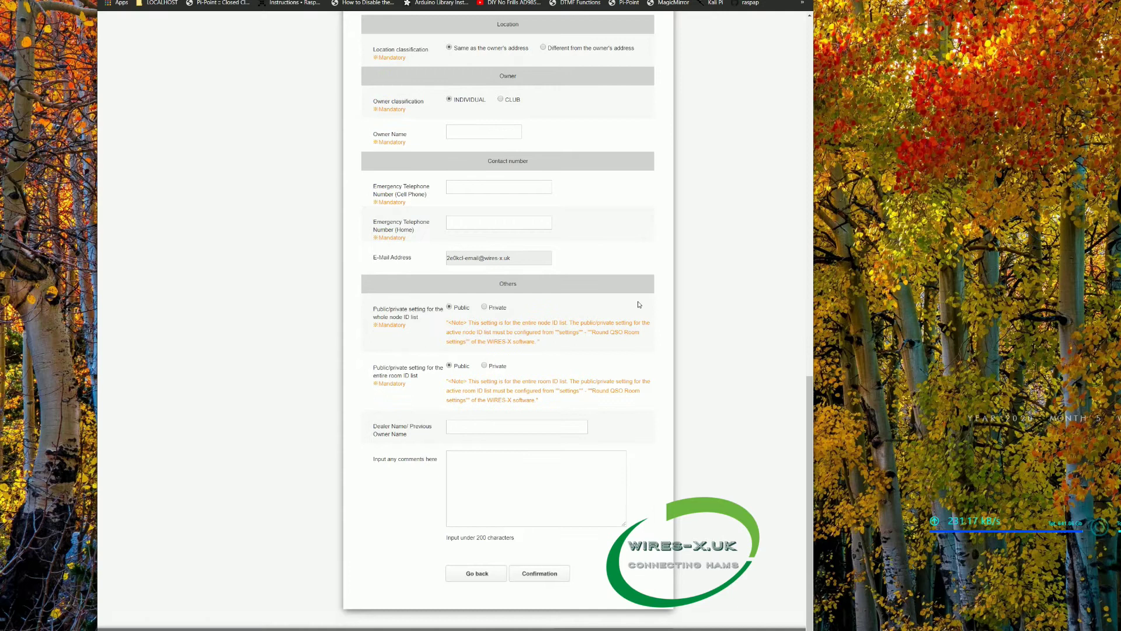
scroll(639, 303, up, 15)
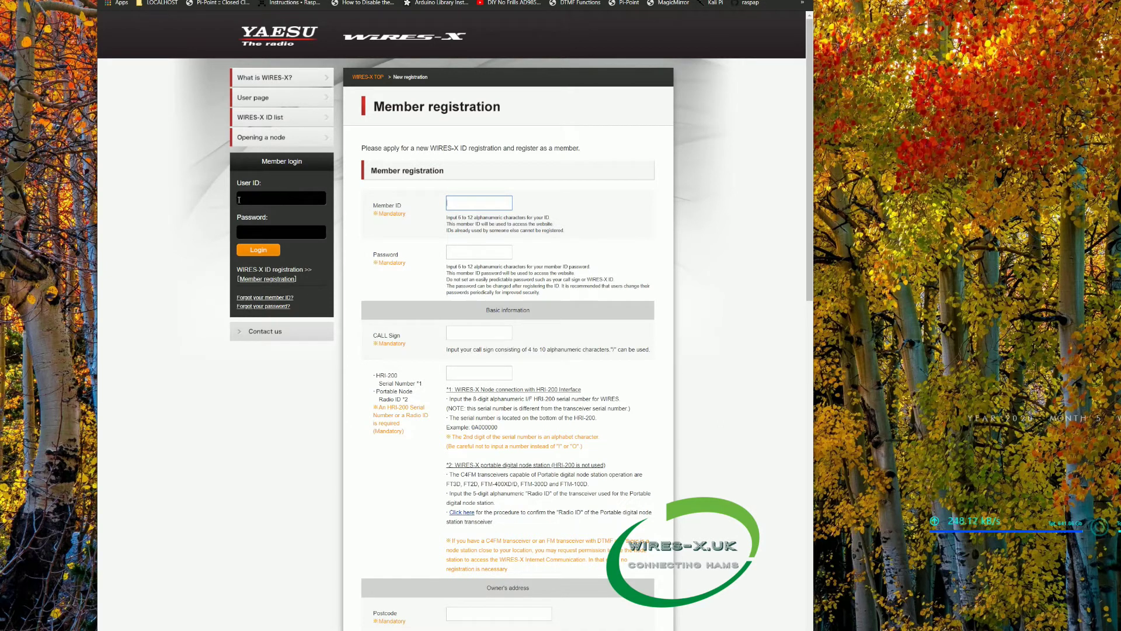
drag(272, 185, 236, 183)
click(503, 252)
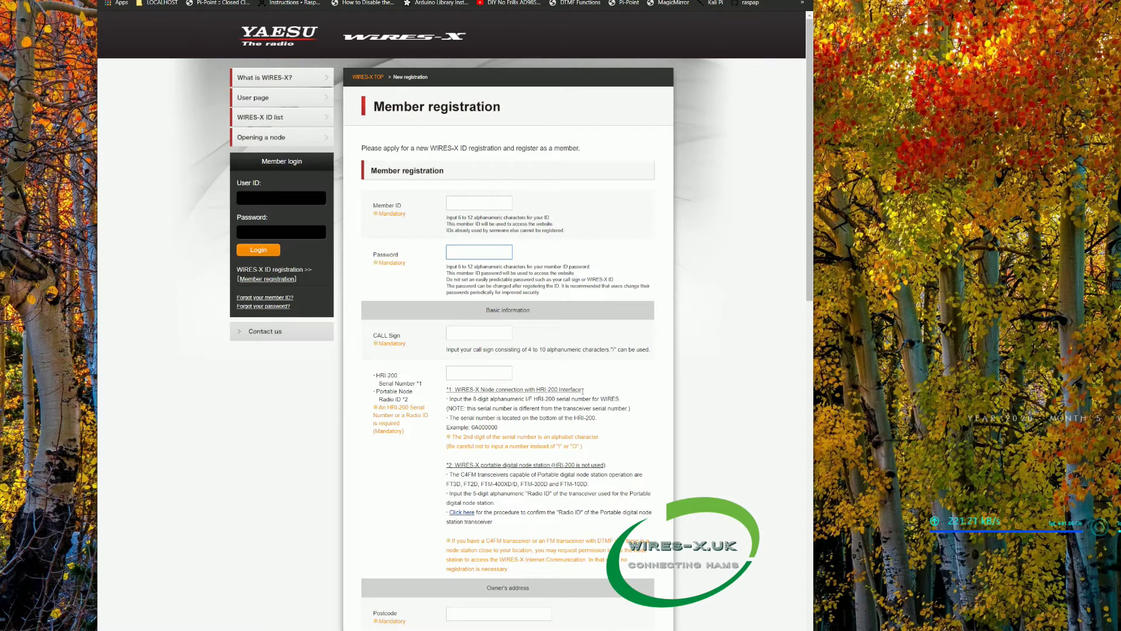
scroll(482, 323, down, 1)
click(481, 323)
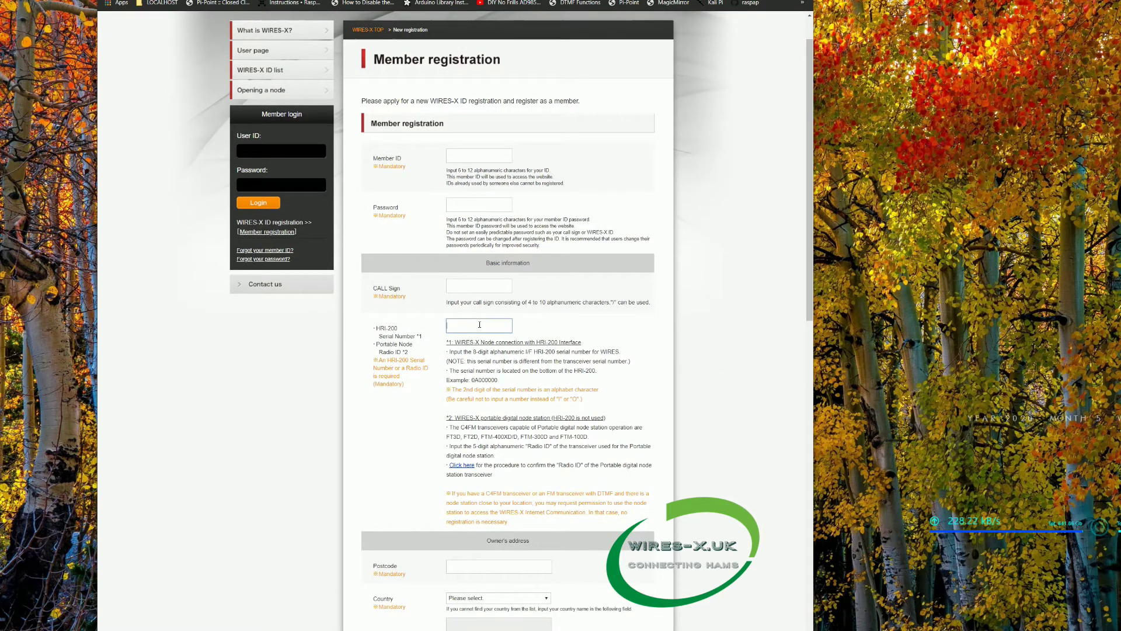
scroll(482, 323, down, 2)
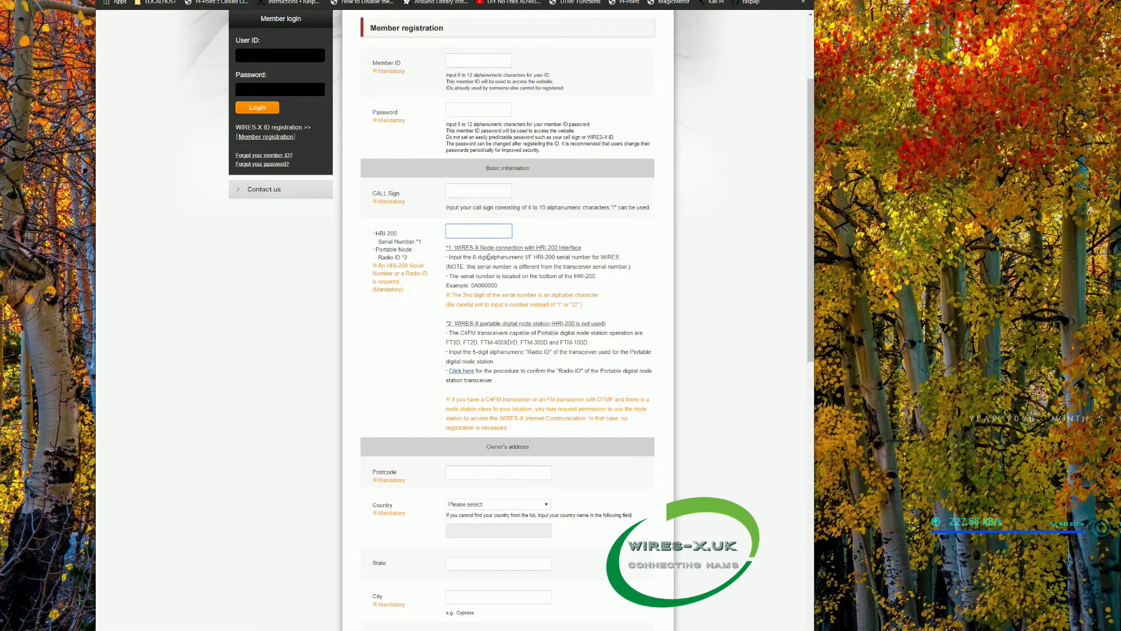
scroll(488, 257, down, 1)
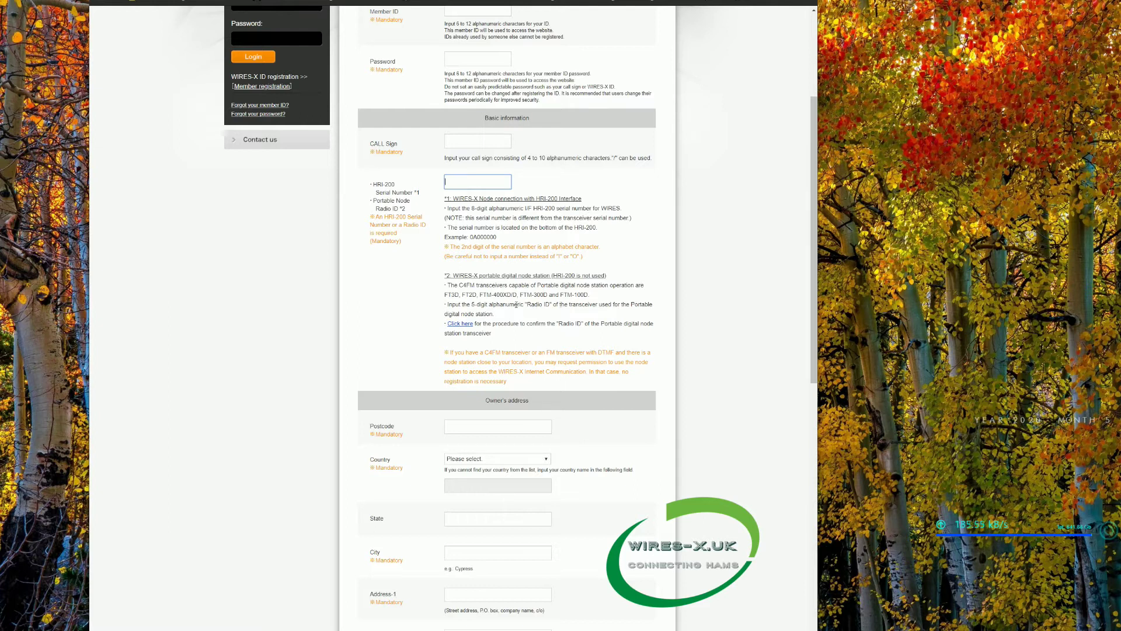
Examine the owner's address, location, owner, contact number and public/private listing fields of the registration form.
scroll(573, 305, down, 3)
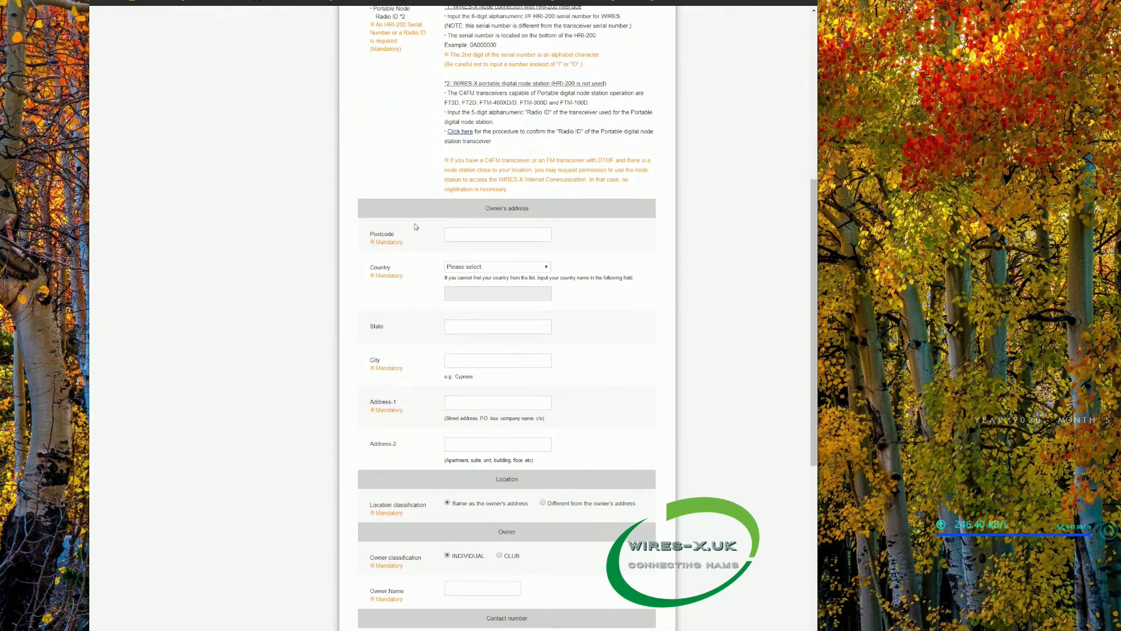
scroll(605, 330, down, 3)
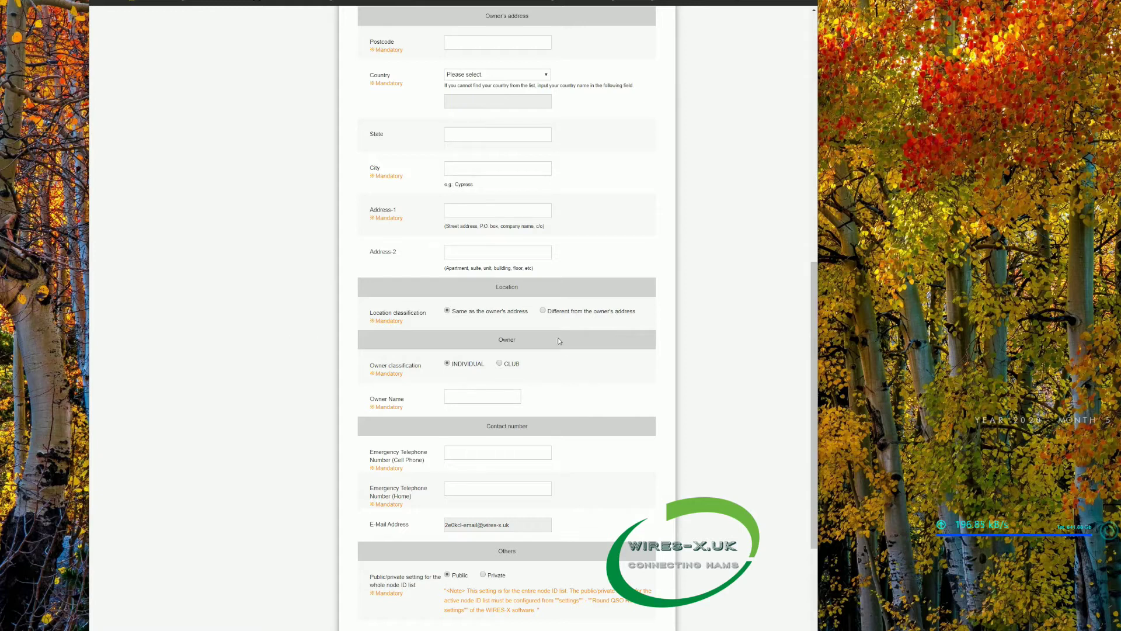
scroll(660, 397, down, 1)
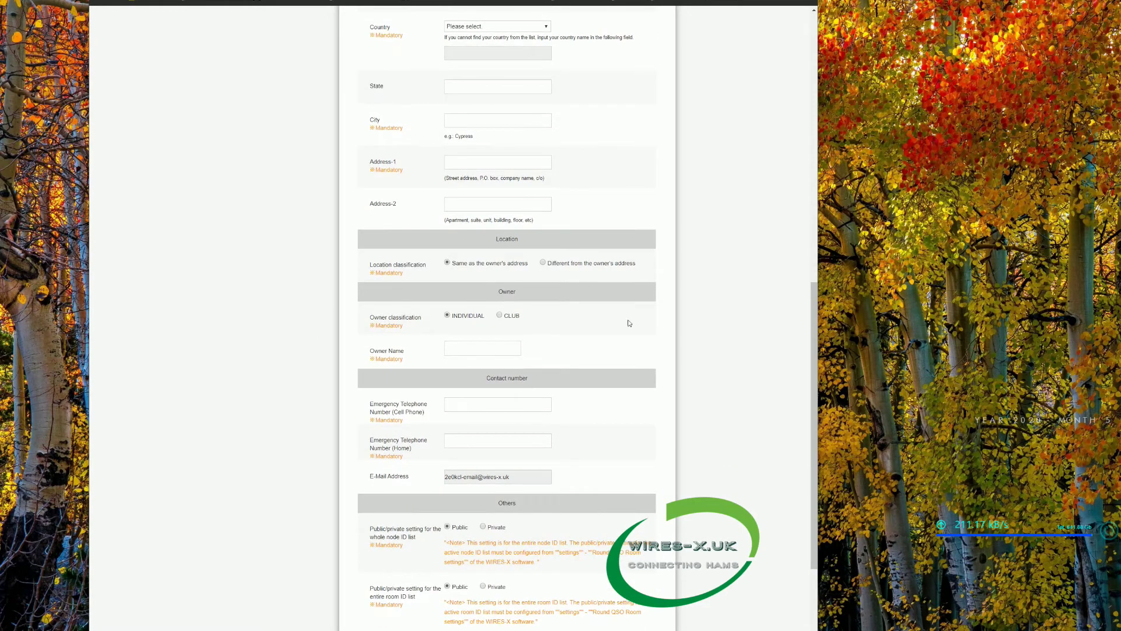
scroll(506, 252, down, 2)
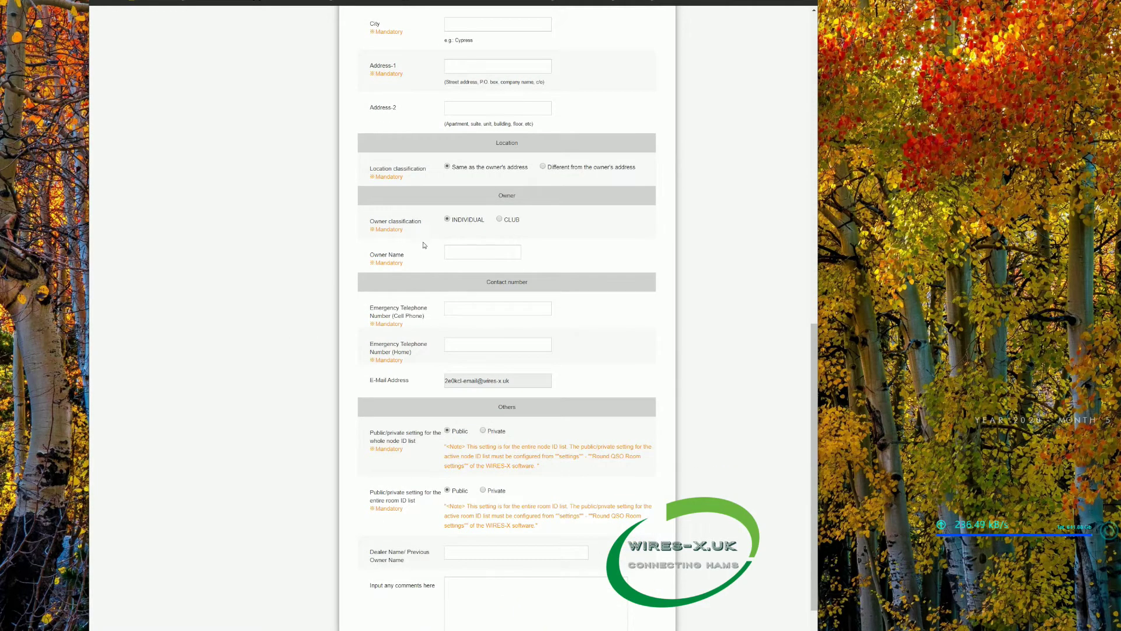
scroll(444, 309, down, 2)
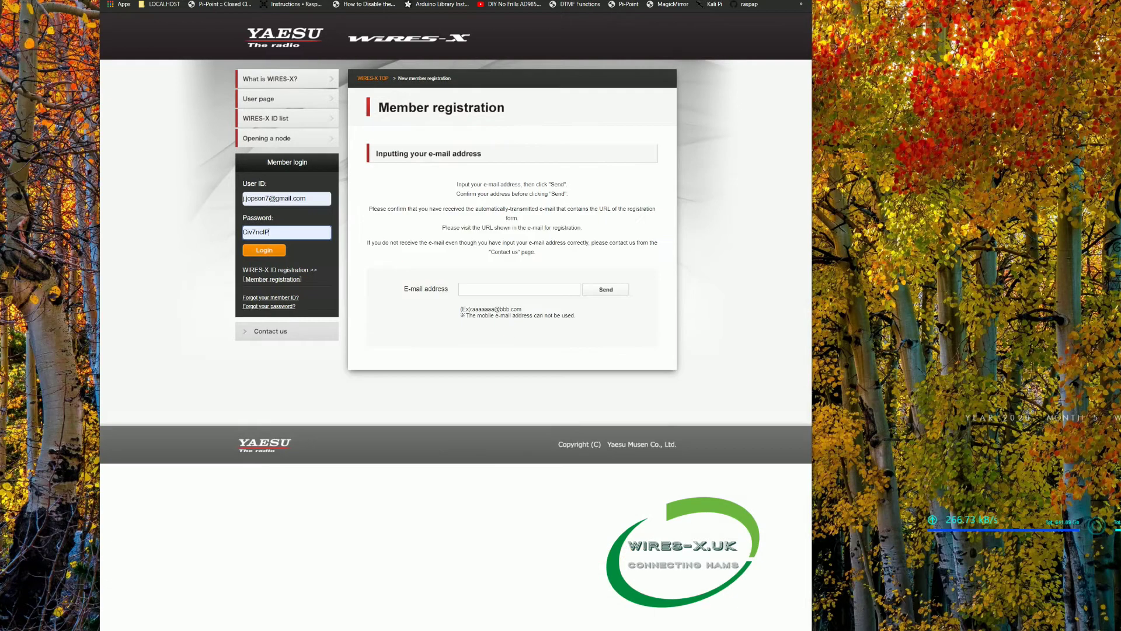
Log in to the WIRES-X member account and review the software, firmware and manual downloads on the Node owner's page.
click(264, 250)
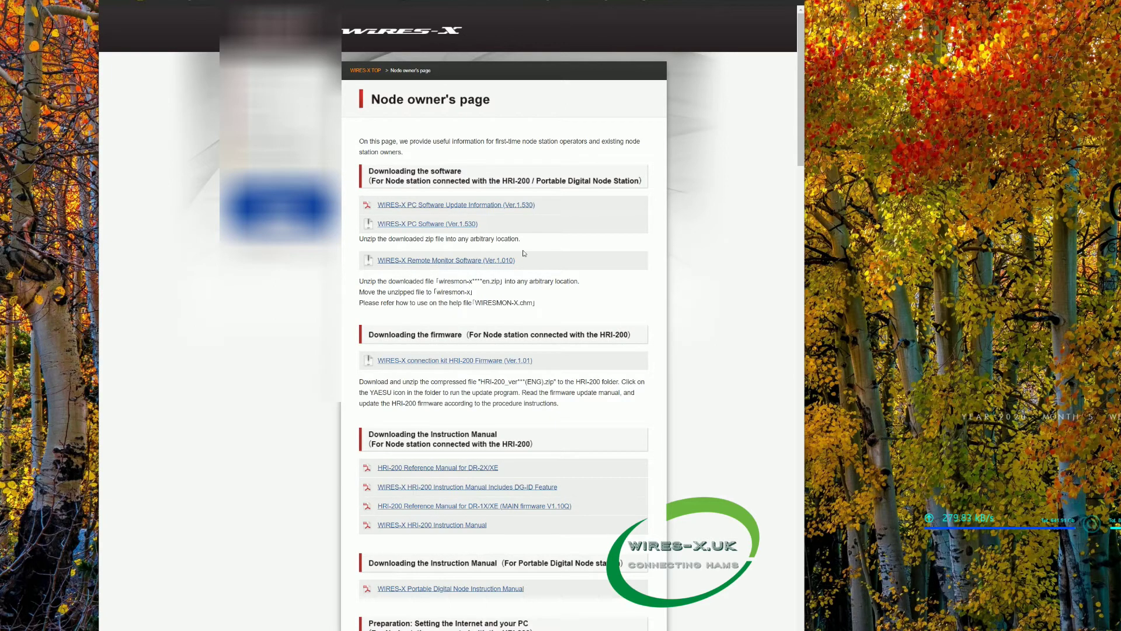
scroll(524, 253, down, 2)
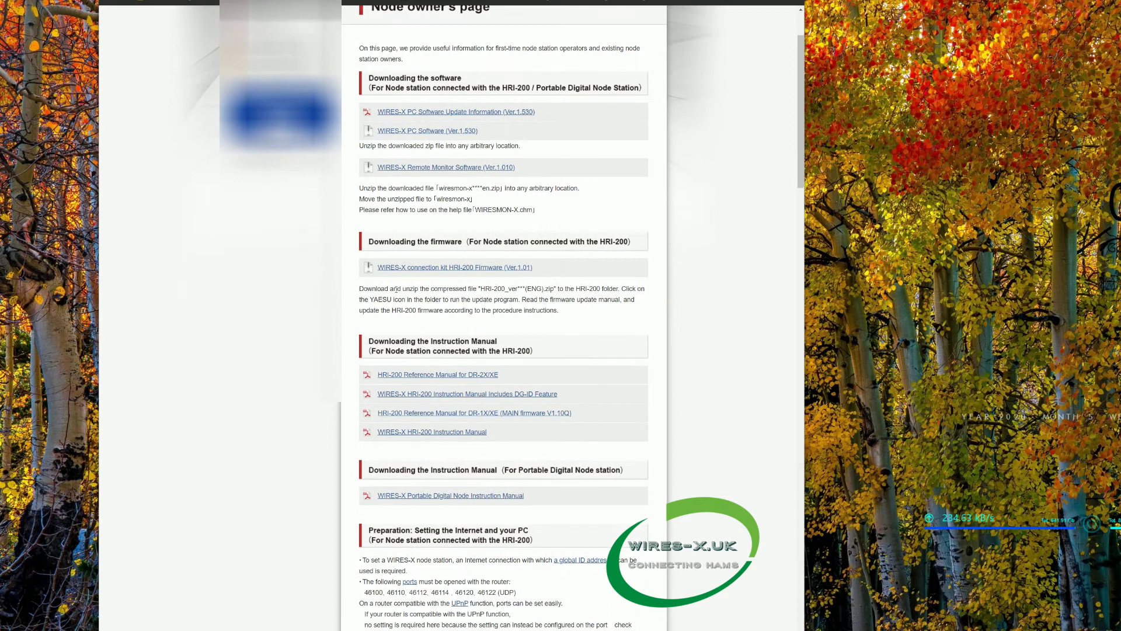
scroll(599, 453, down, 1)
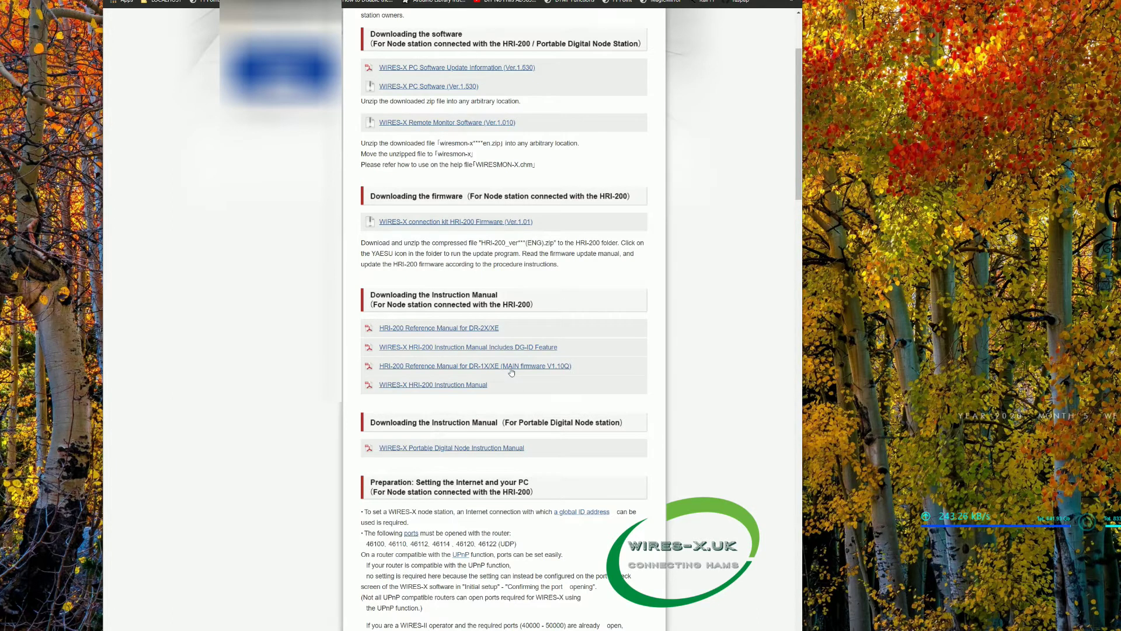
Review the instruction manual downloads and the router ports that must be opened for an HRI-200 node station.
scroll(560, 351, down, 2)
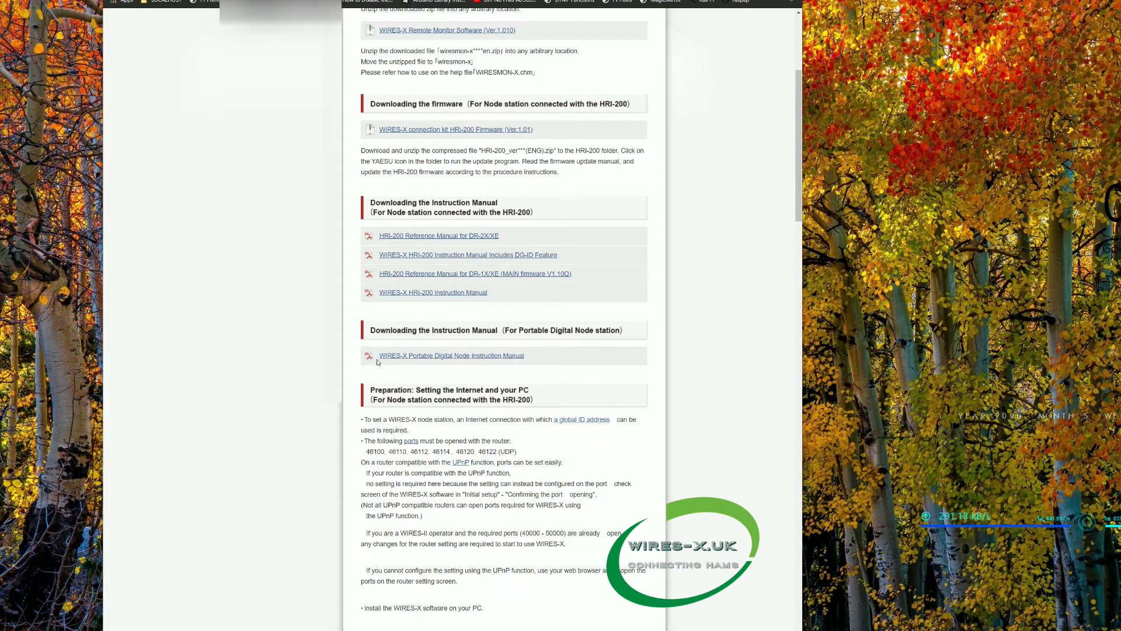
scroll(682, 328, down, 2)
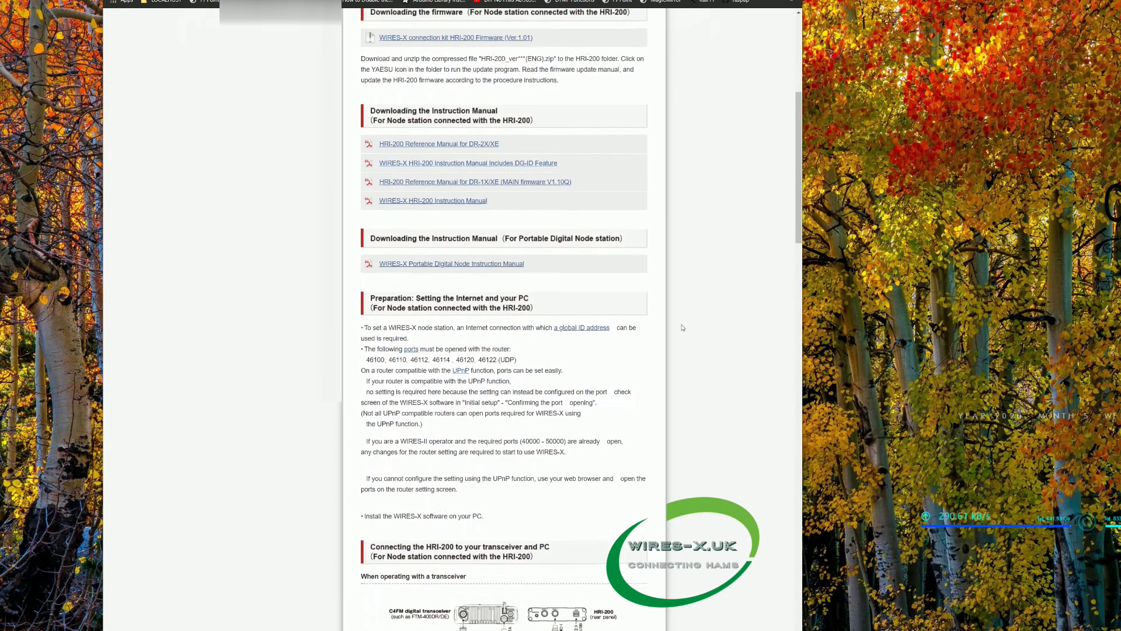
scroll(616, 384, down, 3)
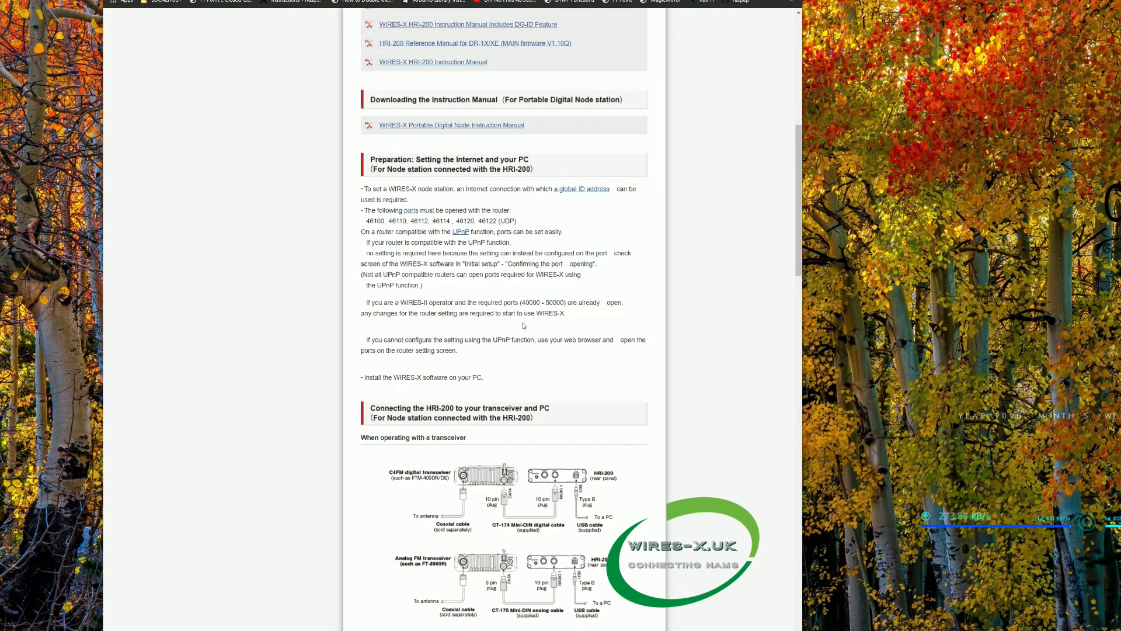
drag(524, 222, 363, 211)
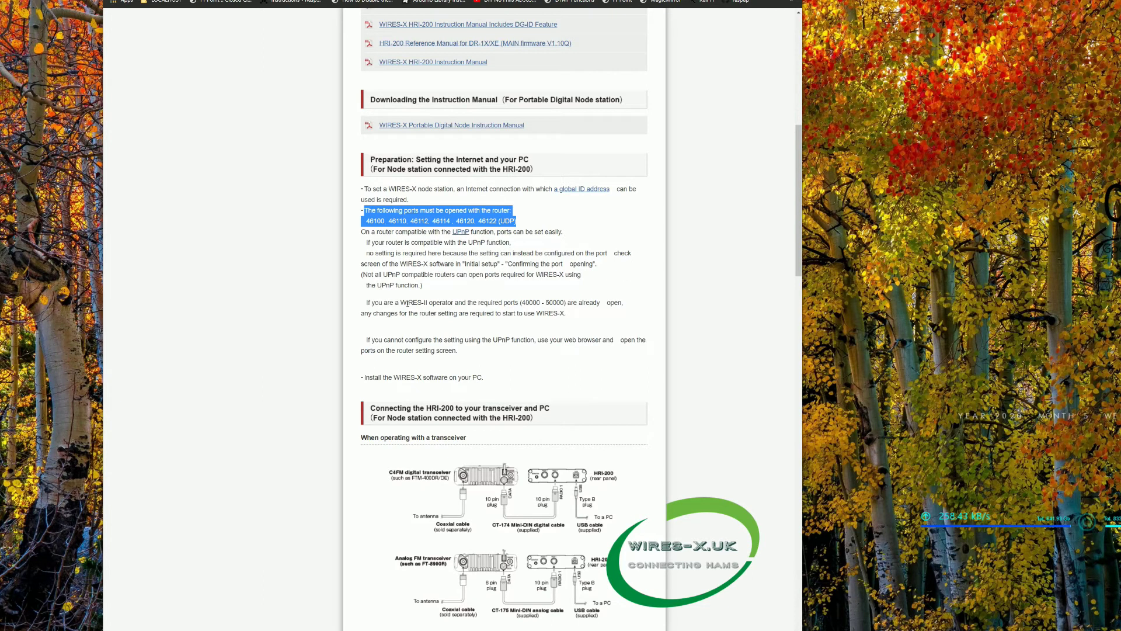
click(428, 290)
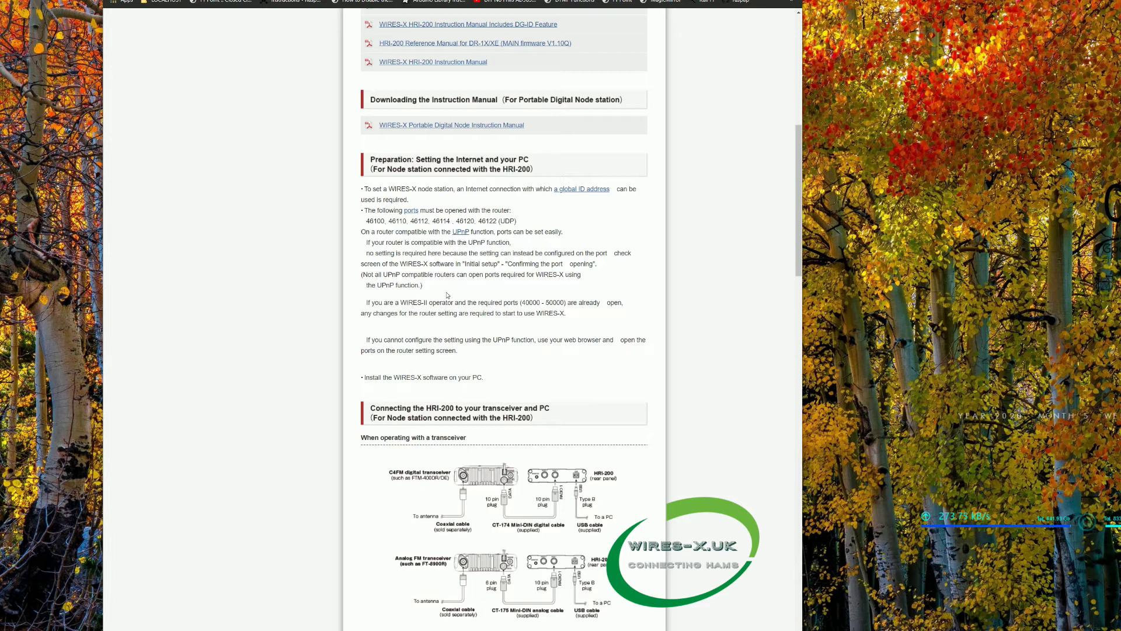
Examine the HRI-200 wiring diagrams for one and two transceivers, enlarging the page to 125%, and continue to the initial setup instructions.
scroll(709, 356, down, 4)
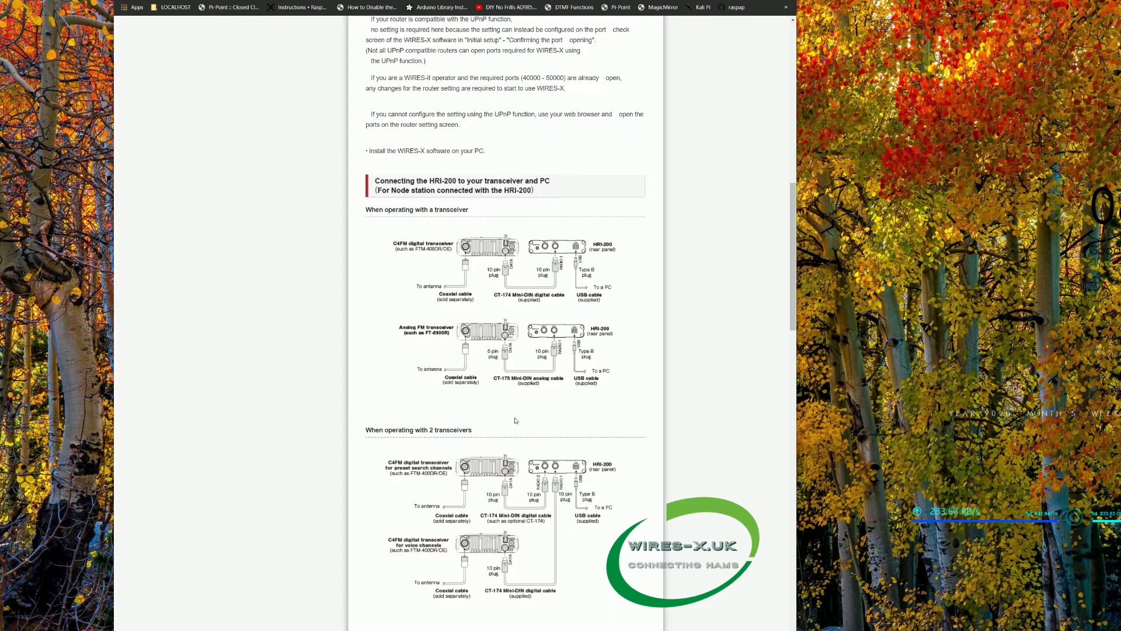
scroll(514, 418, down, 2)
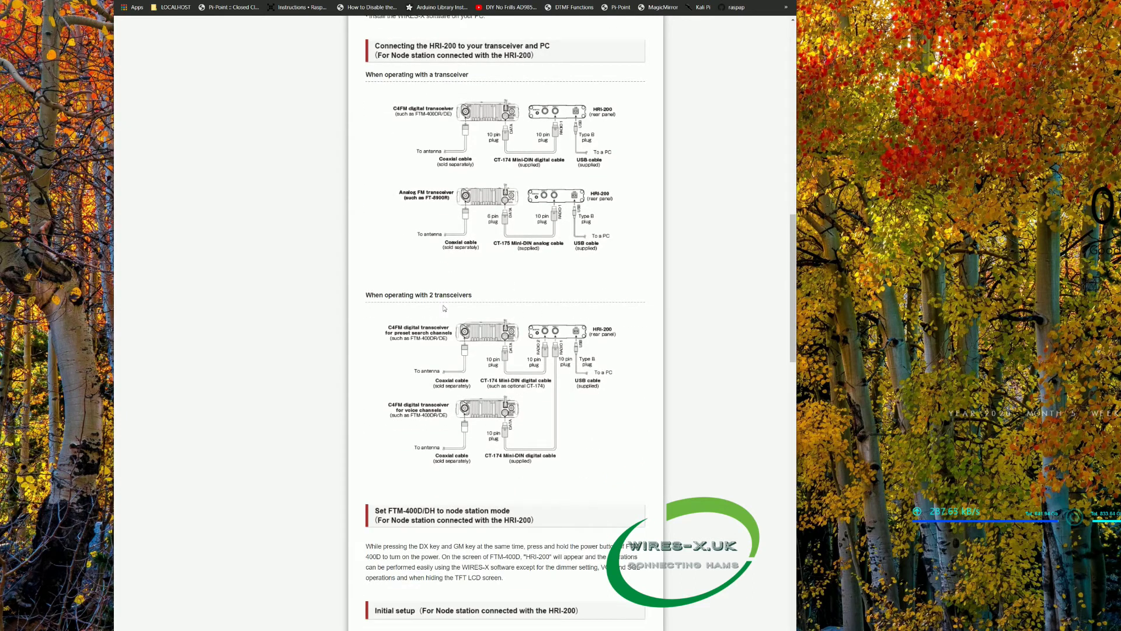
ctrl+scroll(544, 400, up, 2)
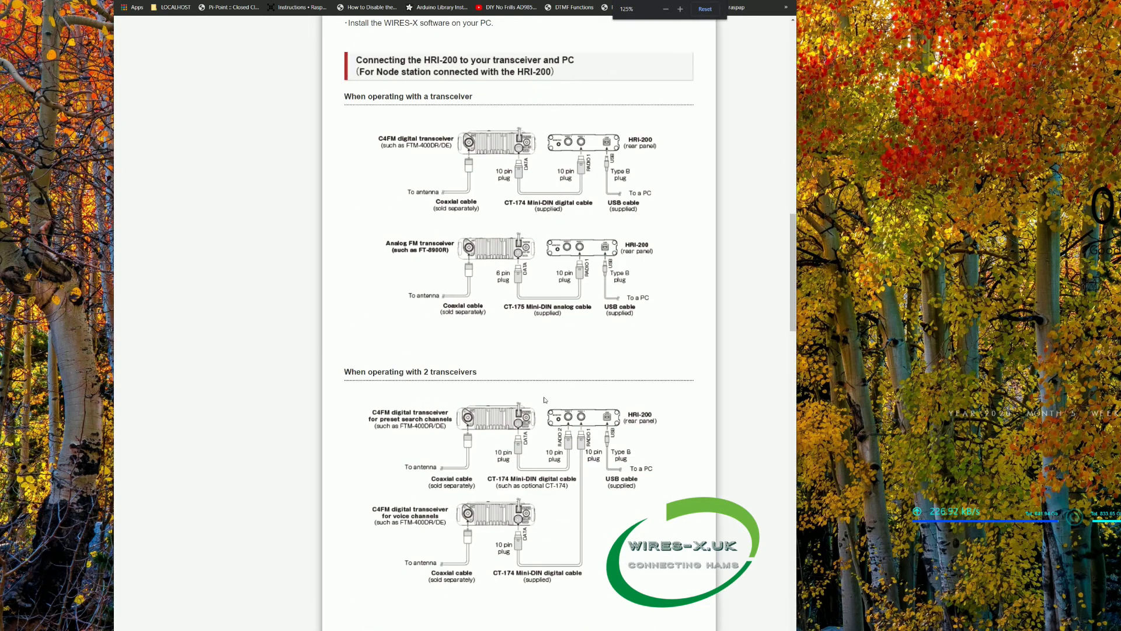
scroll(544, 216, down, 3)
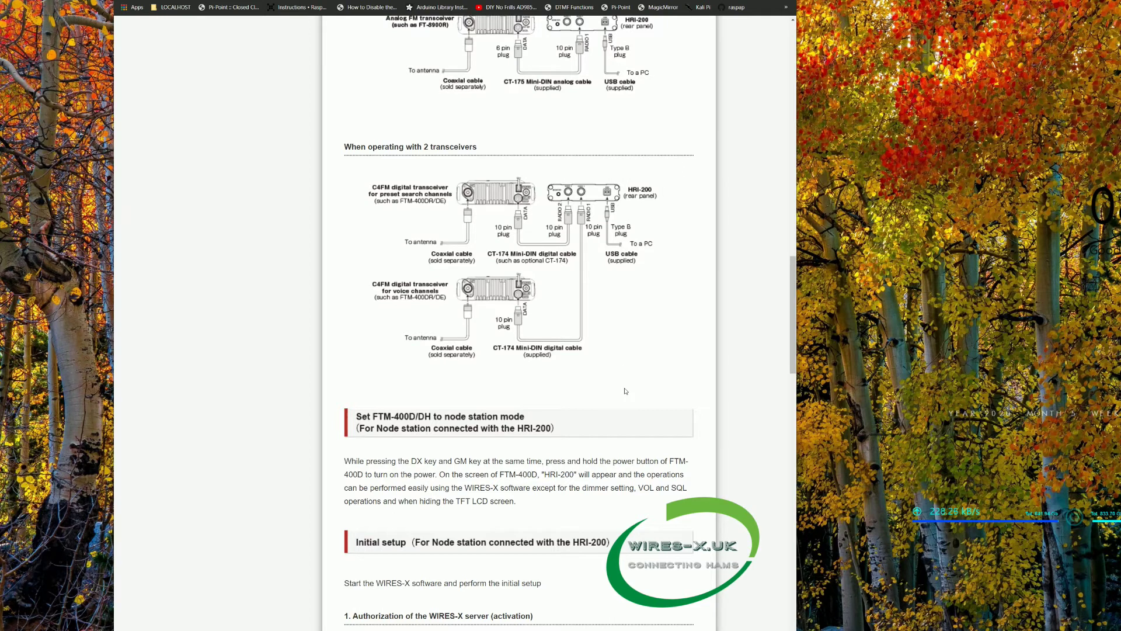
scroll(757, 152, up, 2)
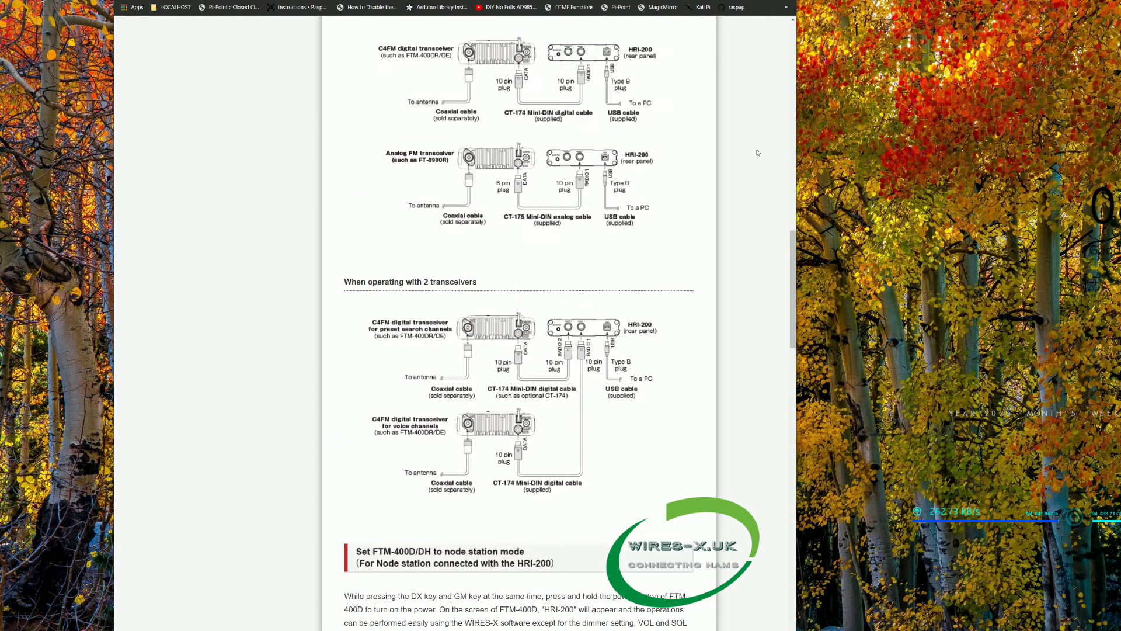
scroll(508, 290, down, 10)
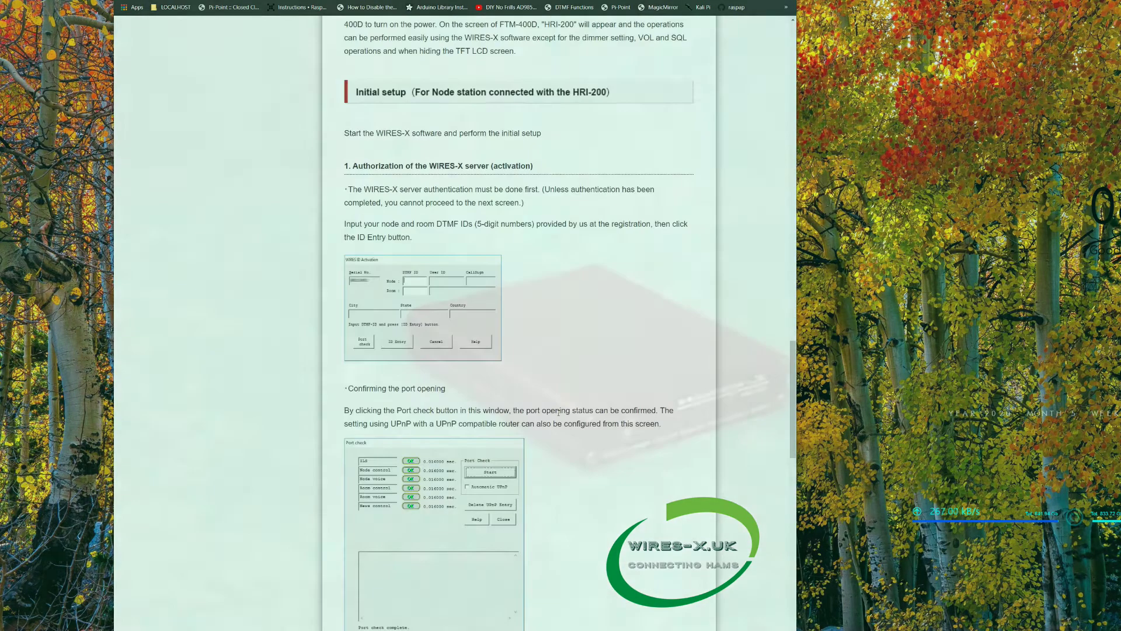